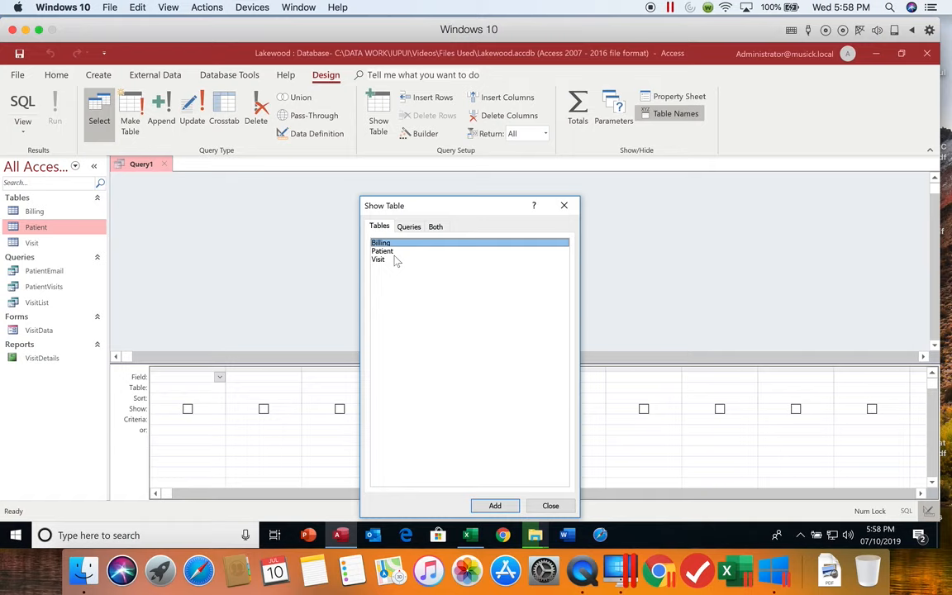
- Add the Patient and Visit tables to the query design and enlarge the Patient field list to show all its fields
{"action": "double_click", "coordinate": [393, 252]}
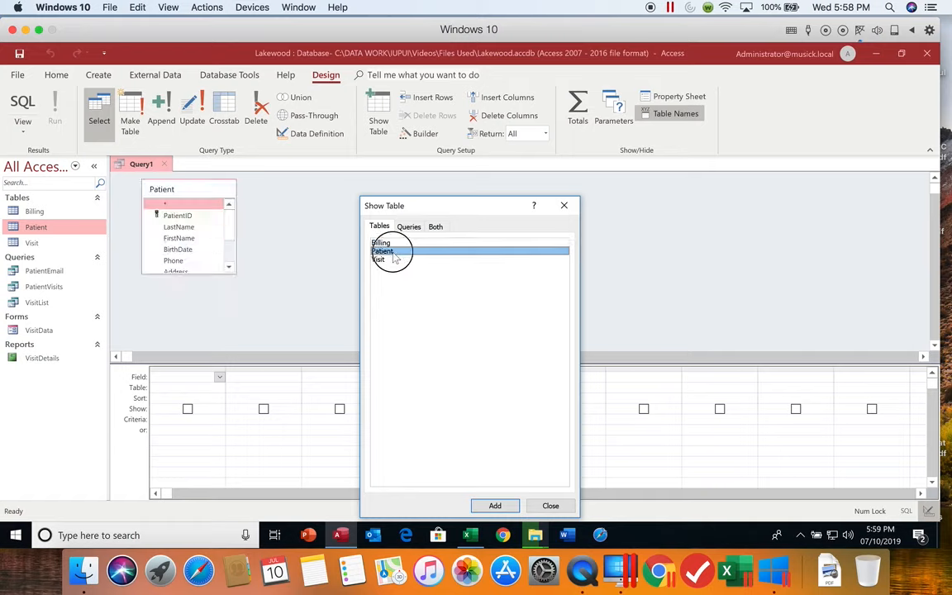
{"action": "double_click", "coordinate": [395, 262]}
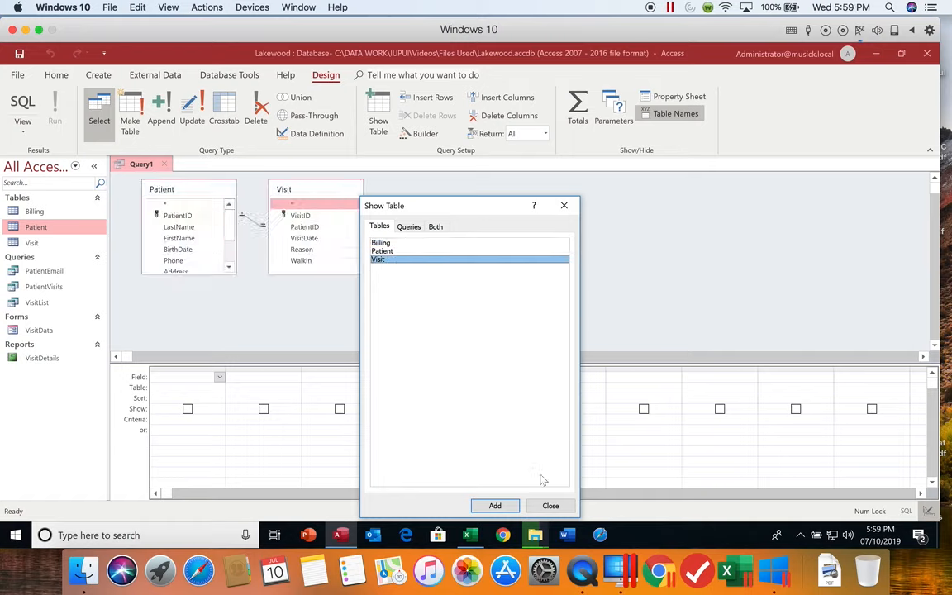
{"action": "left_click", "coordinate": [551, 506]}
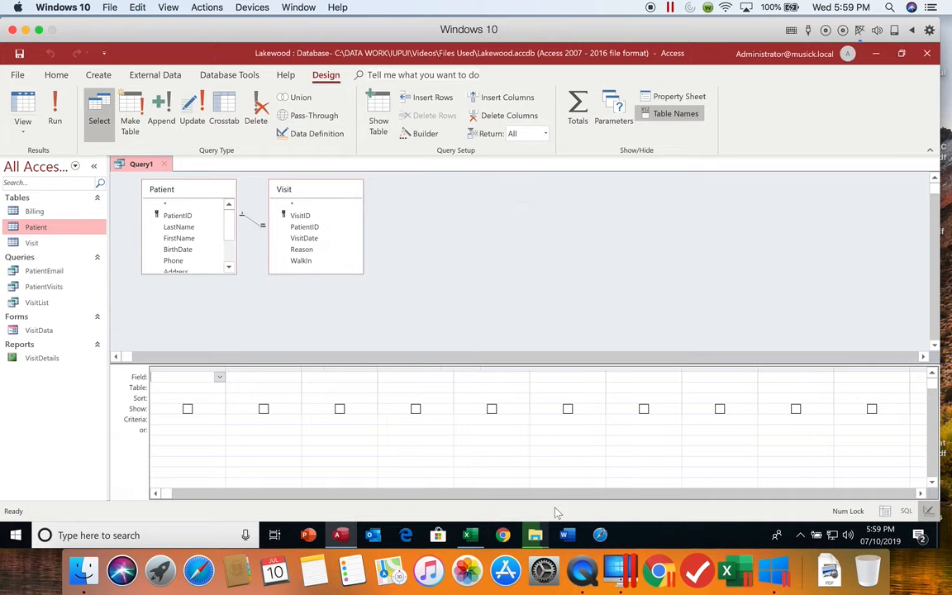
{"action": "left_click", "coordinate": [211, 273]}
{"action": "left_click", "coordinate": [211, 273]}
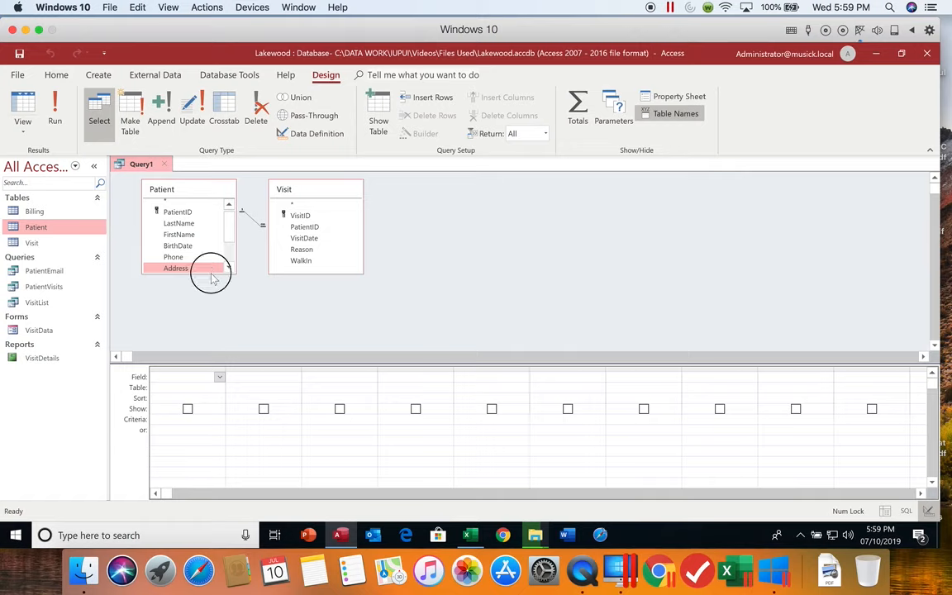
{"action": "left_click_drag", "start_coordinate": [210, 276], "coordinate": [208, 330]}
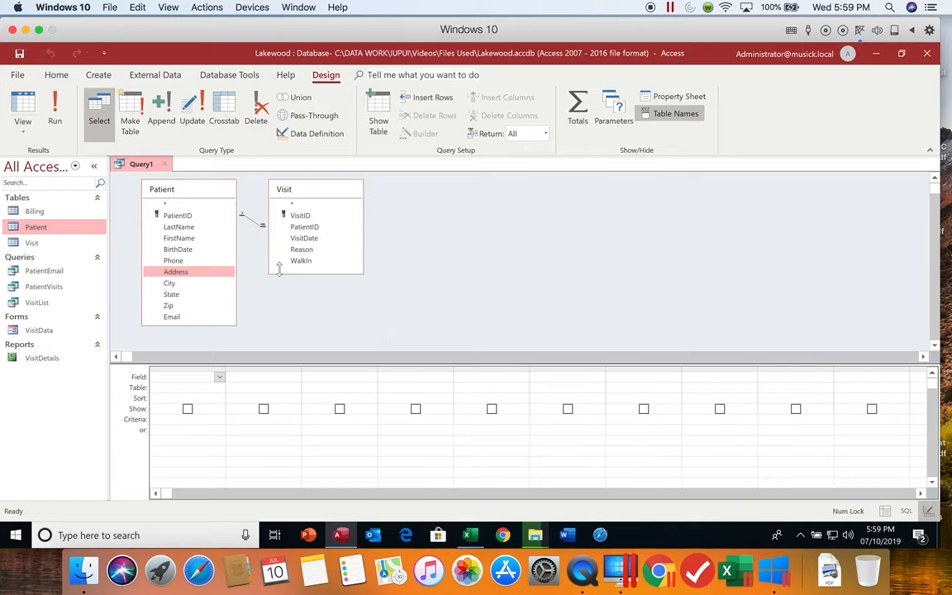
- Add the LastName, FirstName, Phone, Address, City and Email fields from the Patient table to the query
{"action": "double_click", "coordinate": [200, 227]}
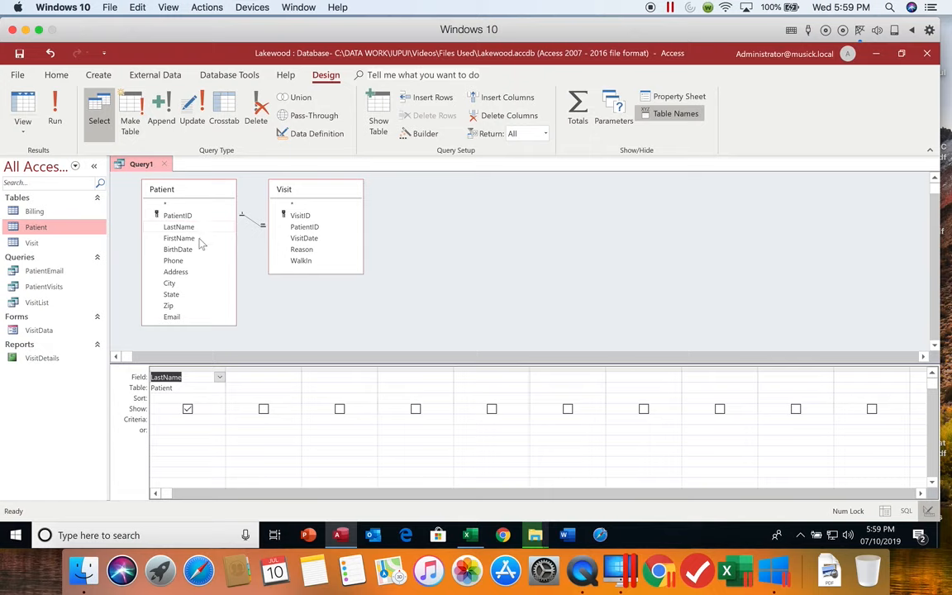
{"action": "double_click", "coordinate": [196, 239]}
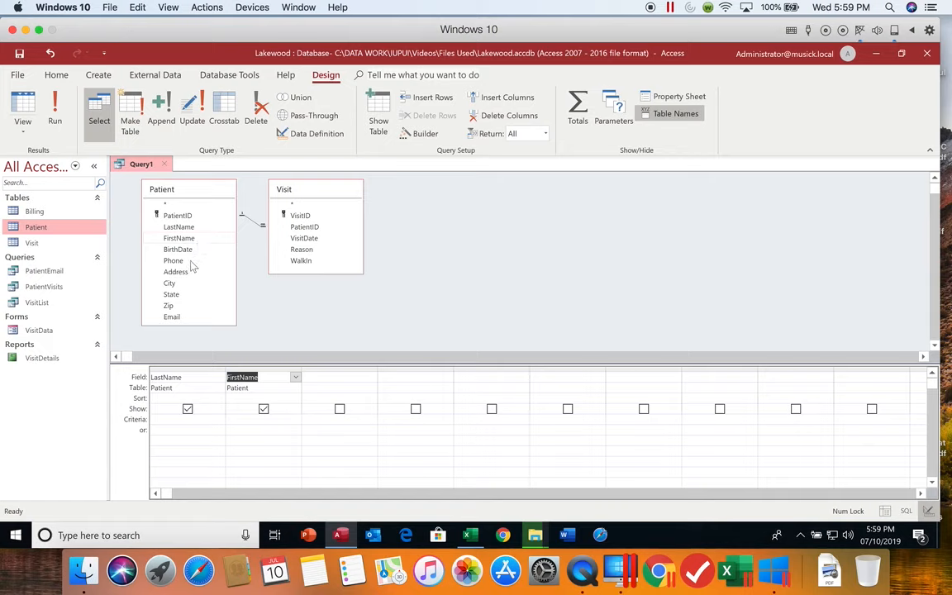
{"action": "double_click", "coordinate": [190, 262]}
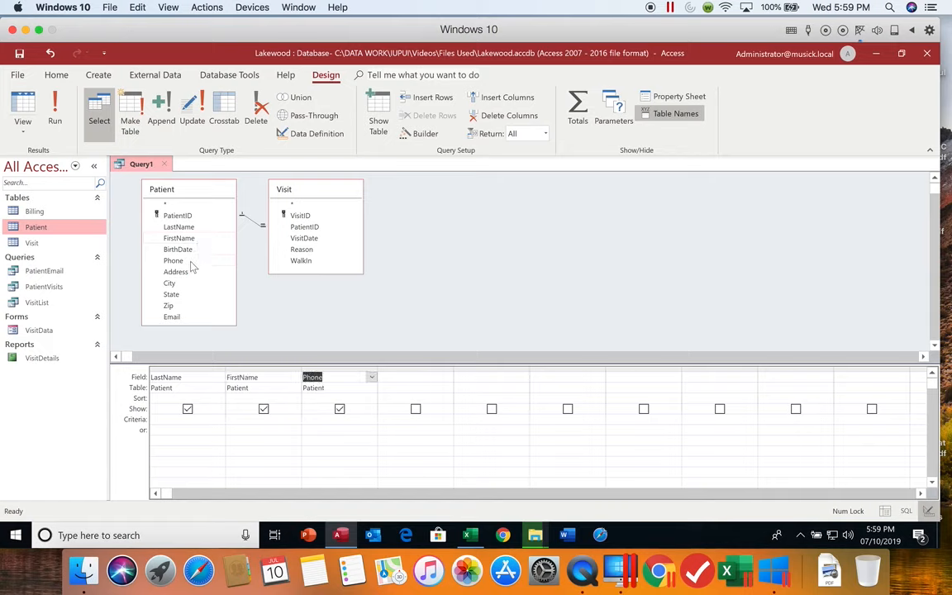
{"action": "double_click", "coordinate": [191, 272]}
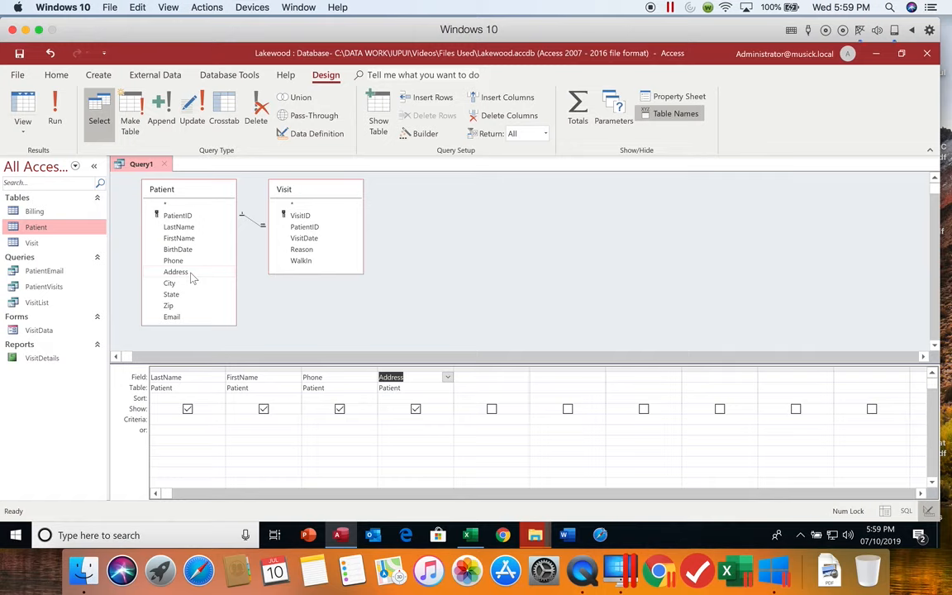
{"action": "left_click", "coordinate": [191, 286]}
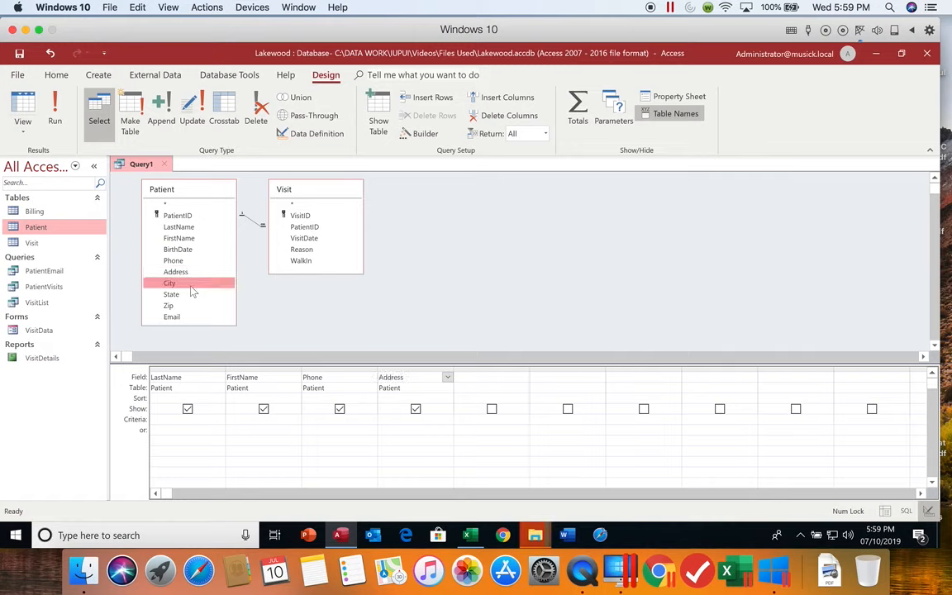
{"action": "double_click", "coordinate": [191, 288]}
{"action": "left_click", "coordinate": [190, 319]}
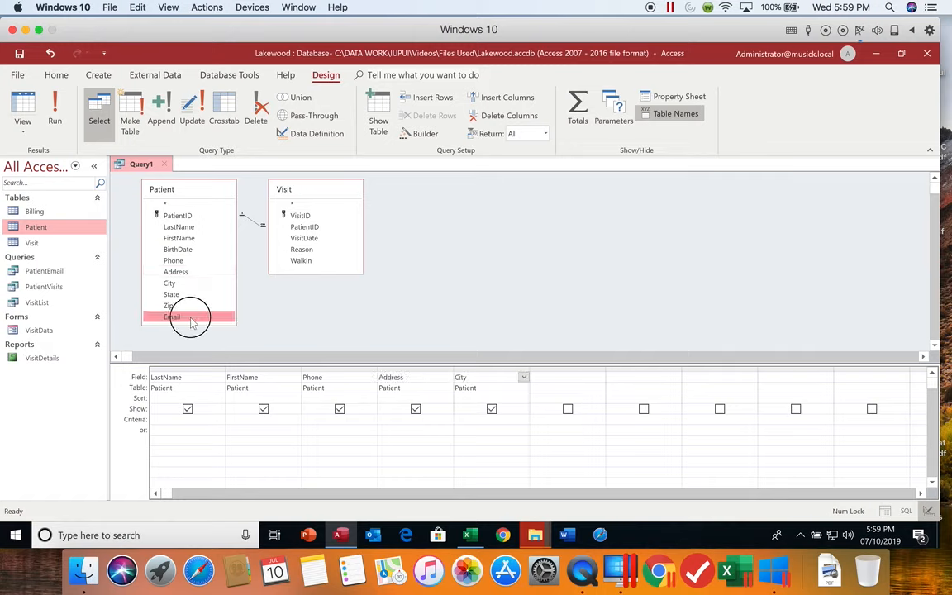
{"action": "double_click", "coordinate": [191, 319]}
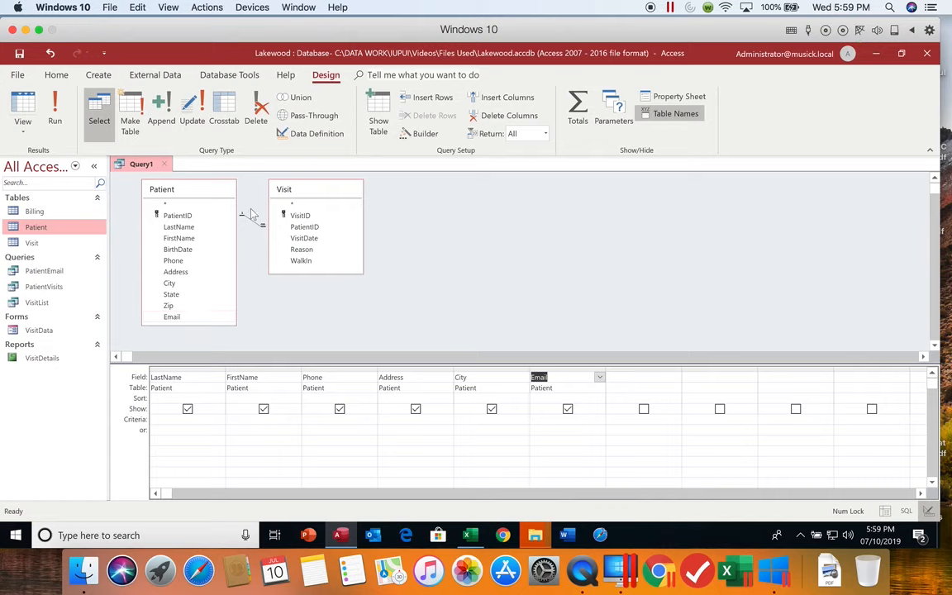
- Add the VisitID, VisitDate and Reason fields from the Visit table to the query
{"action": "double_click", "coordinate": [300, 214]}
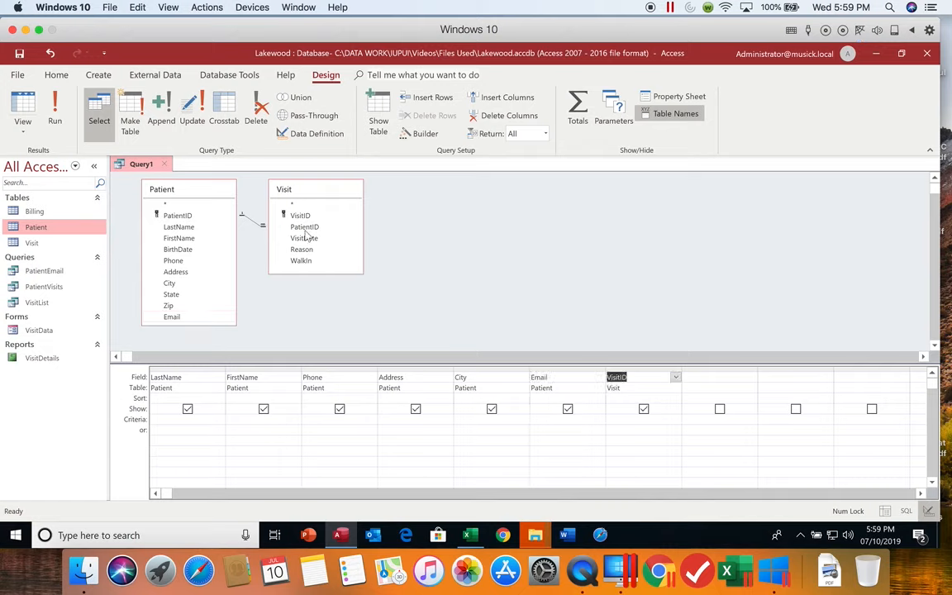
{"action": "double_click", "coordinate": [304, 238]}
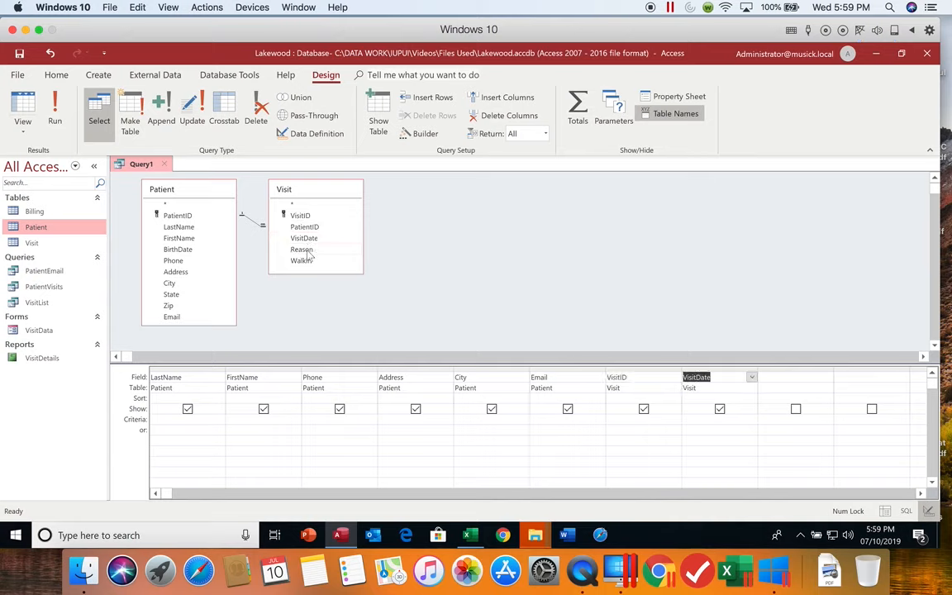
{"action": "double_click", "coordinate": [308, 251]}
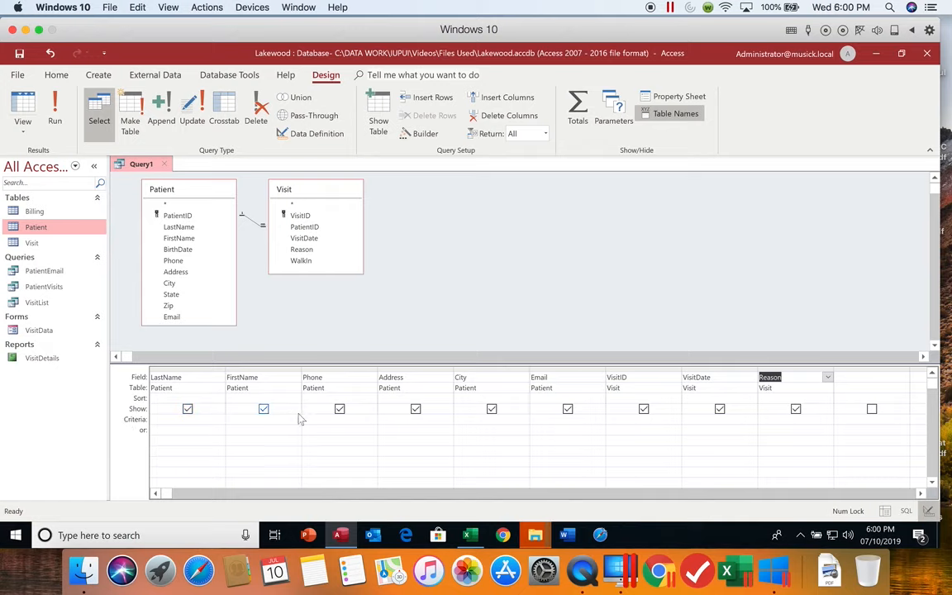
- Set the City field's criterion to Stone Mountain and run the query
{"action": "left_click", "coordinate": [460, 419]}
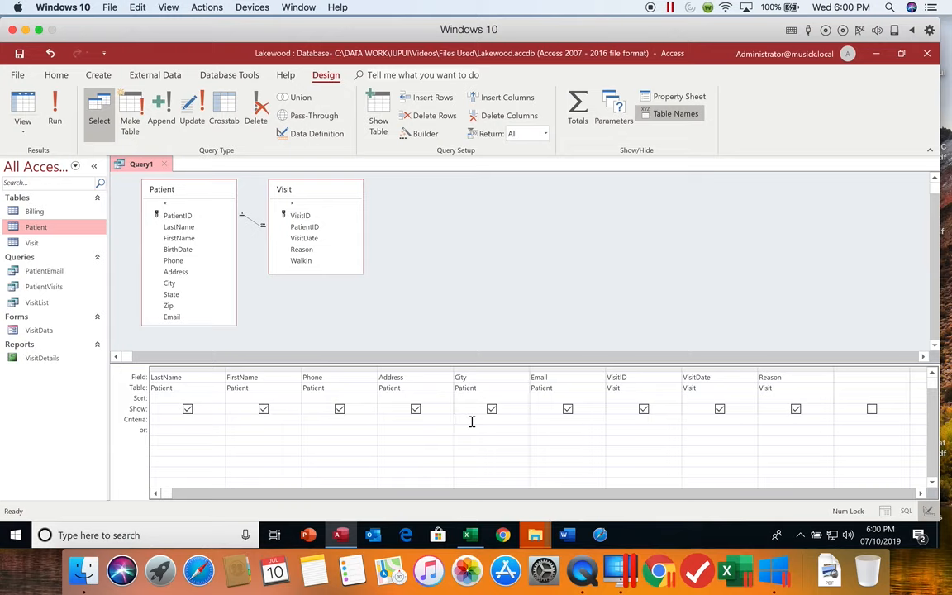
{"action": "type", "text": "S"}
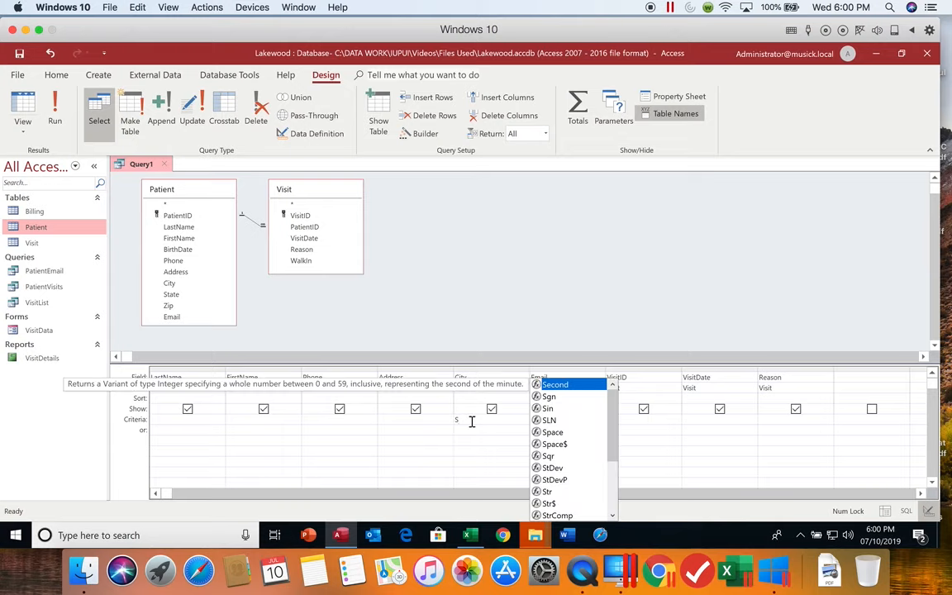
{"action": "type", "text": "tone "}
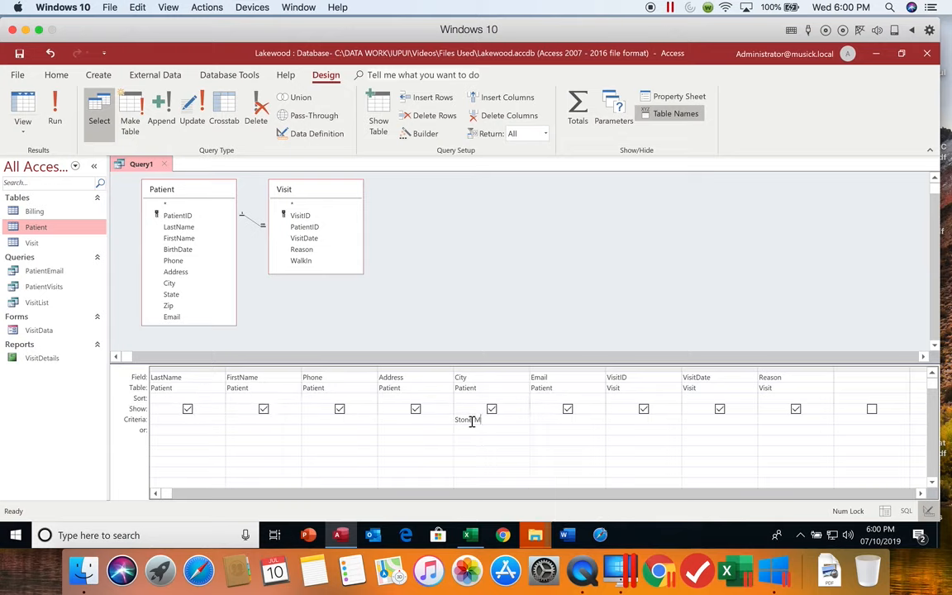
{"action": "type", "text": "Mountain"}
{"action": "key", "text": "Tab"}
{"action": "left_click", "coordinate": [57, 115]}
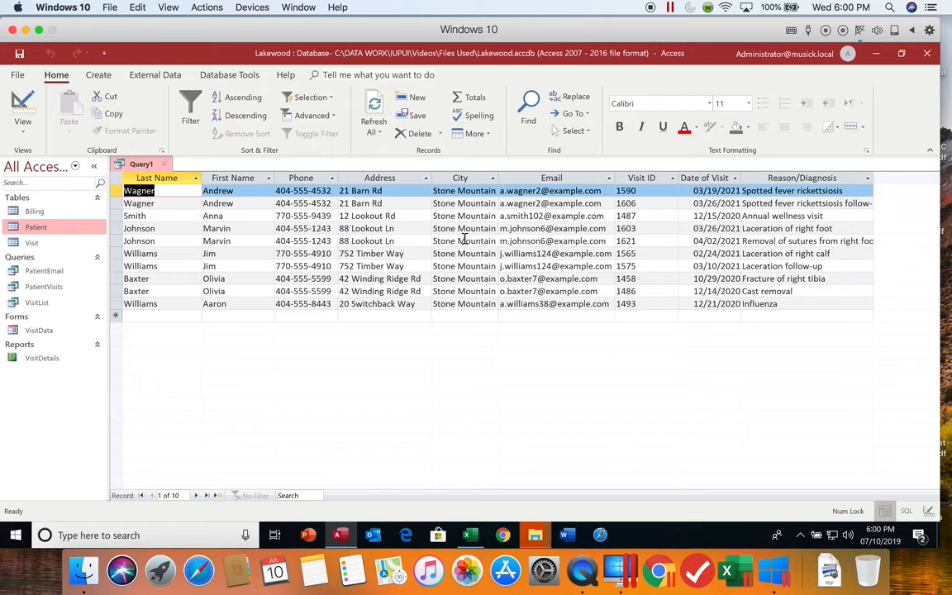
- Save the query as StoneMountainPatients
{"action": "left_click", "coordinate": [20, 55]}
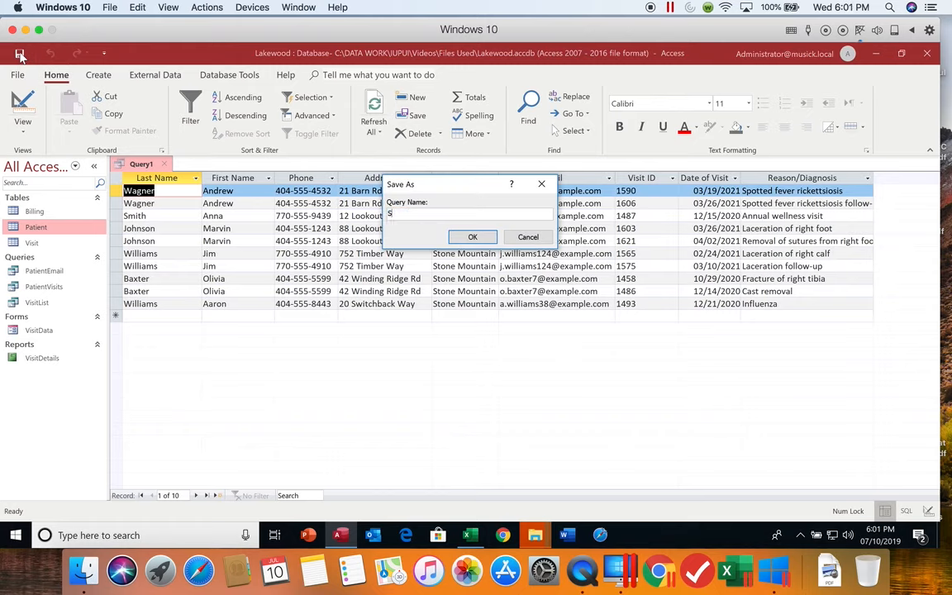
{"action": "type", "text": "StoneMountainPatients"}
{"action": "left_click", "coordinate": [468, 238]}
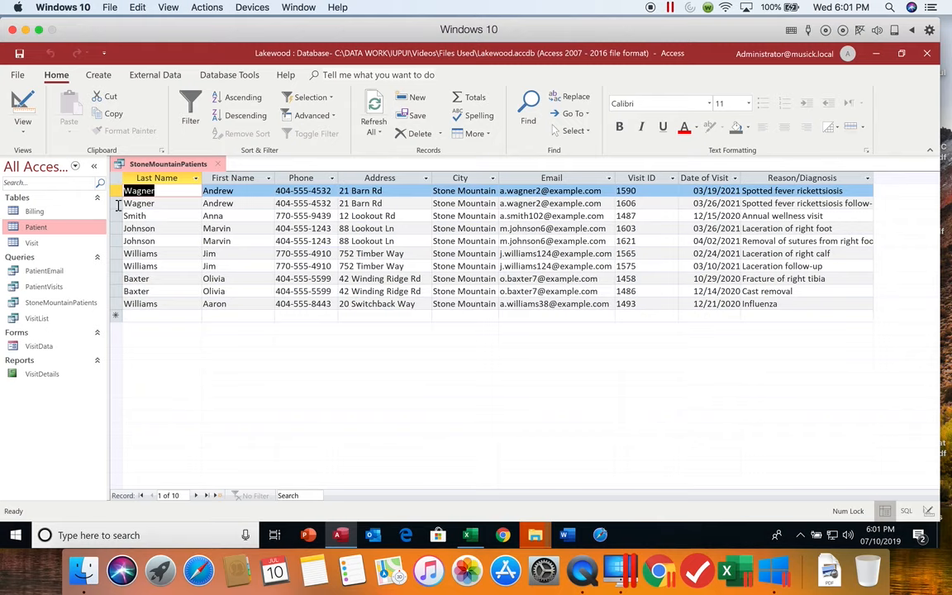
- Exclude the City field from the query's displayed results while keeping its criterion, and run the query again
{"action": "left_click", "coordinate": [23, 104]}
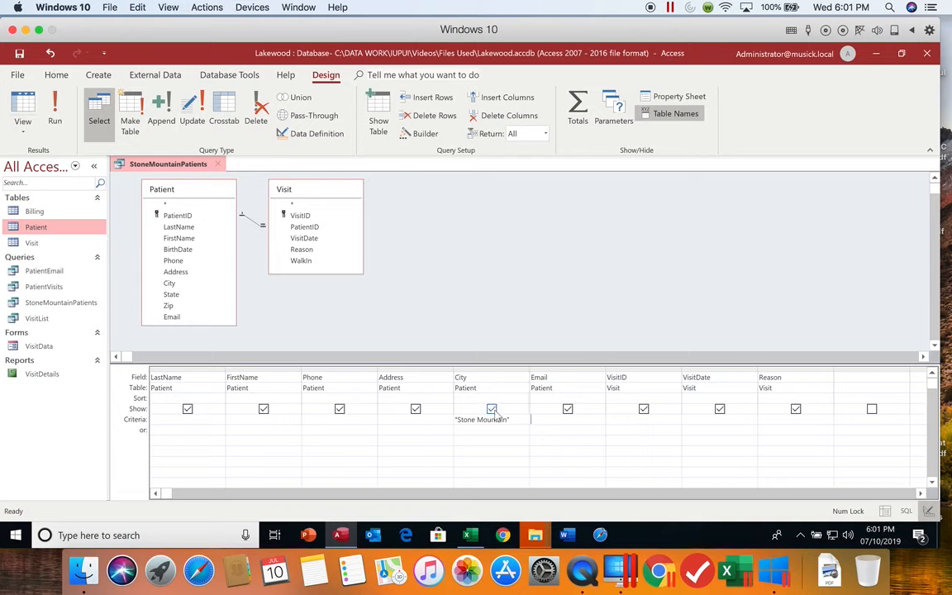
{"action": "left_click", "coordinate": [491, 410]}
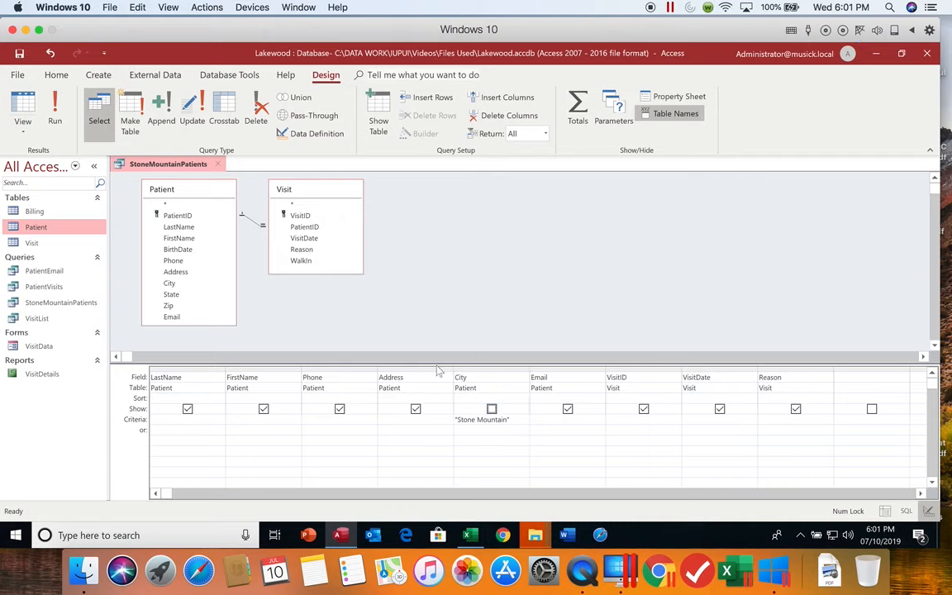
{"action": "left_click", "coordinate": [55, 120]}
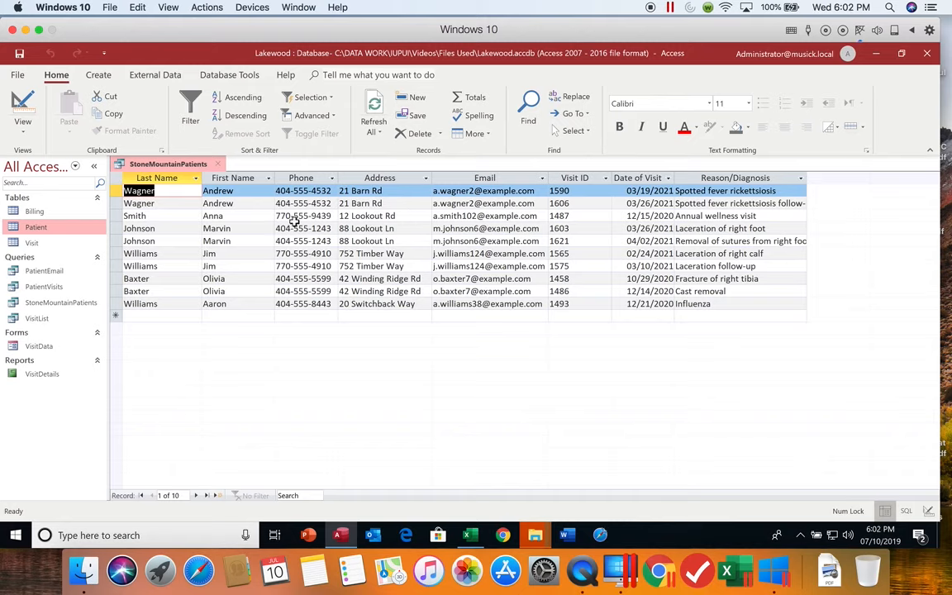
- Return to the query's design and move the VisitID field to the first column
{"action": "left_click", "coordinate": [24, 106]}
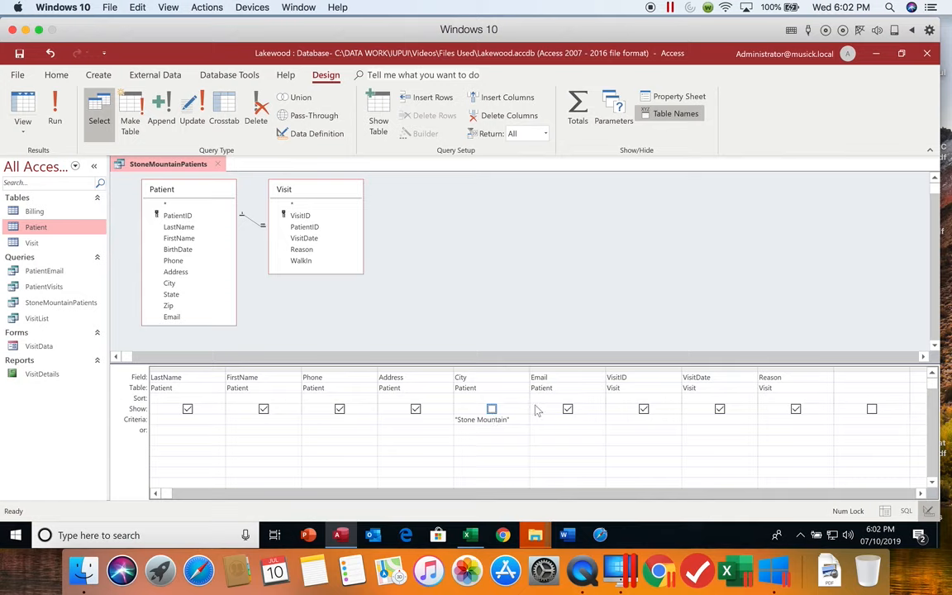
{"action": "left_click", "coordinate": [647, 366]}
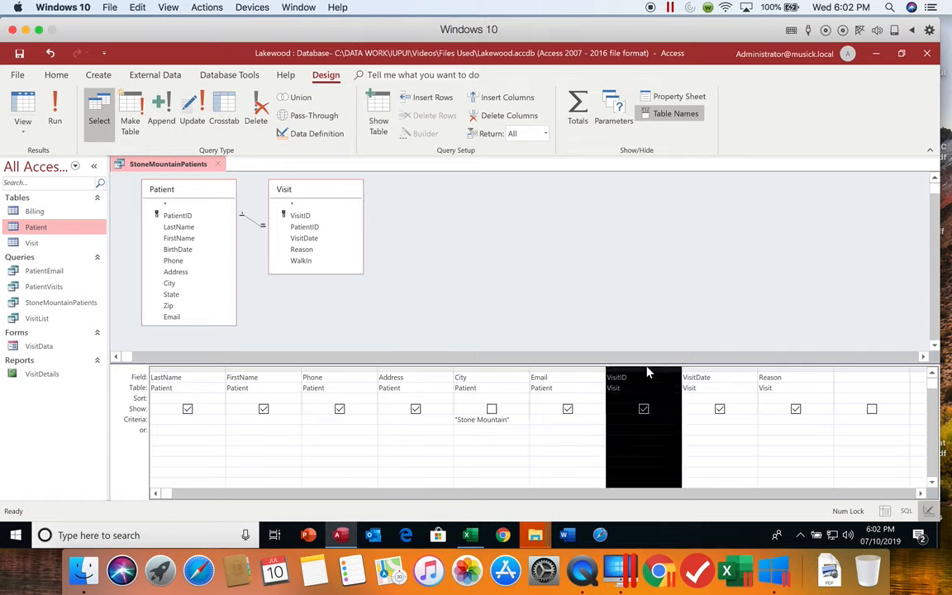
{"action": "left_click", "coordinate": [647, 373]}
{"action": "left_click", "coordinate": [644, 372]}
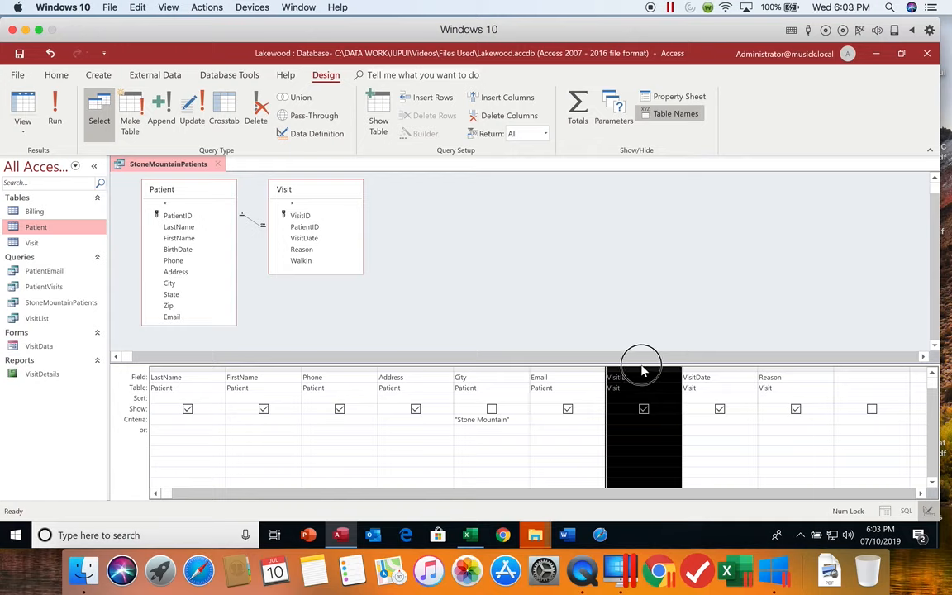
{"action": "left_click_drag", "start_coordinate": [644, 371], "coordinate": [199, 389]}
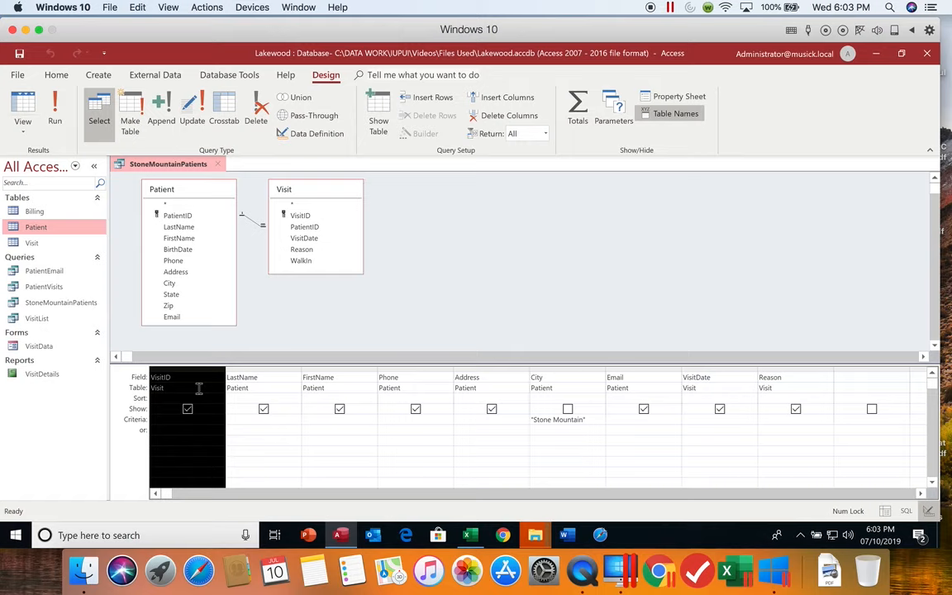
- Move the VisitDate field to the second column of the query design and the Reason field to the third
{"action": "left_click", "coordinate": [718, 369]}
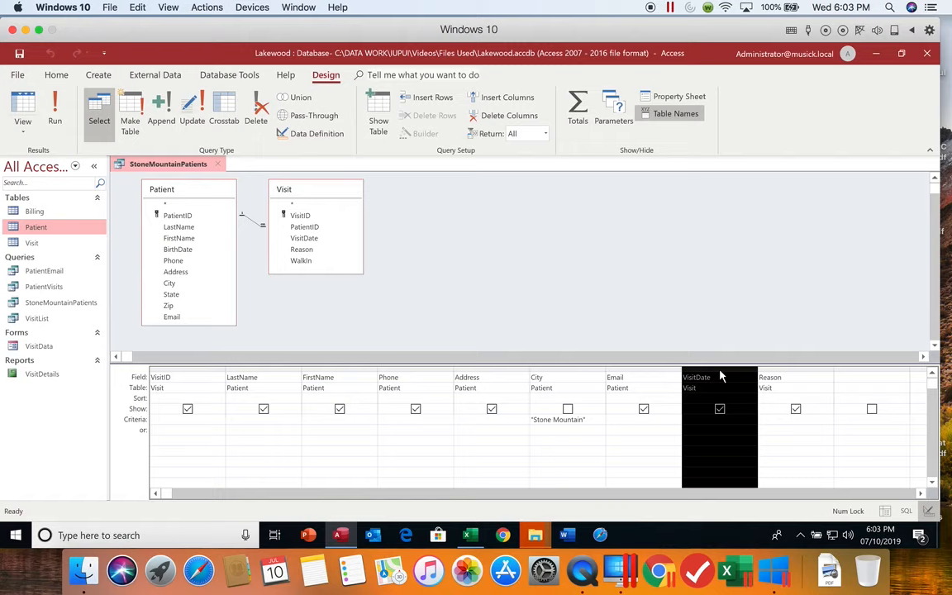
{"action": "left_click_drag", "start_coordinate": [719, 371], "coordinate": [273, 395]}
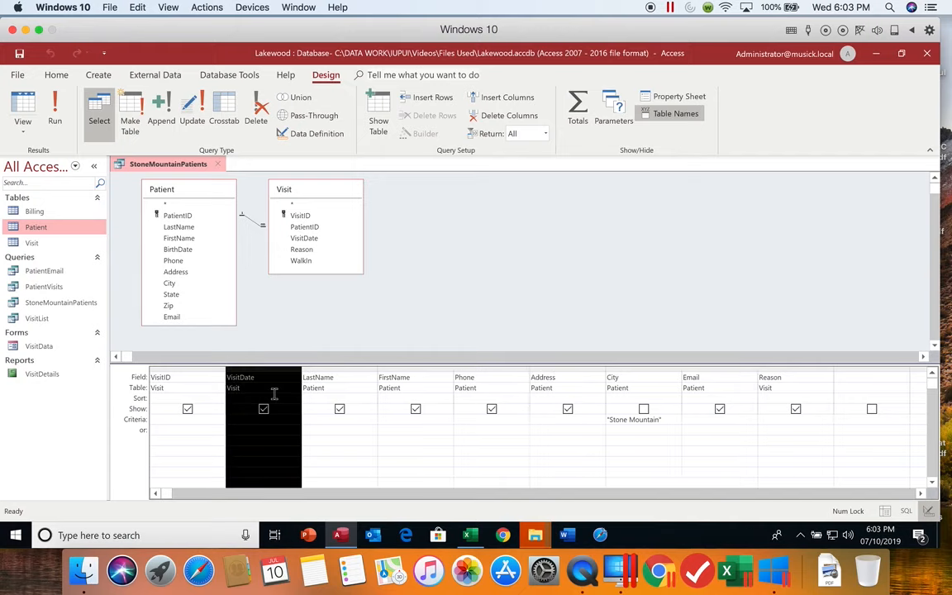
{"action": "left_click", "coordinate": [786, 372]}
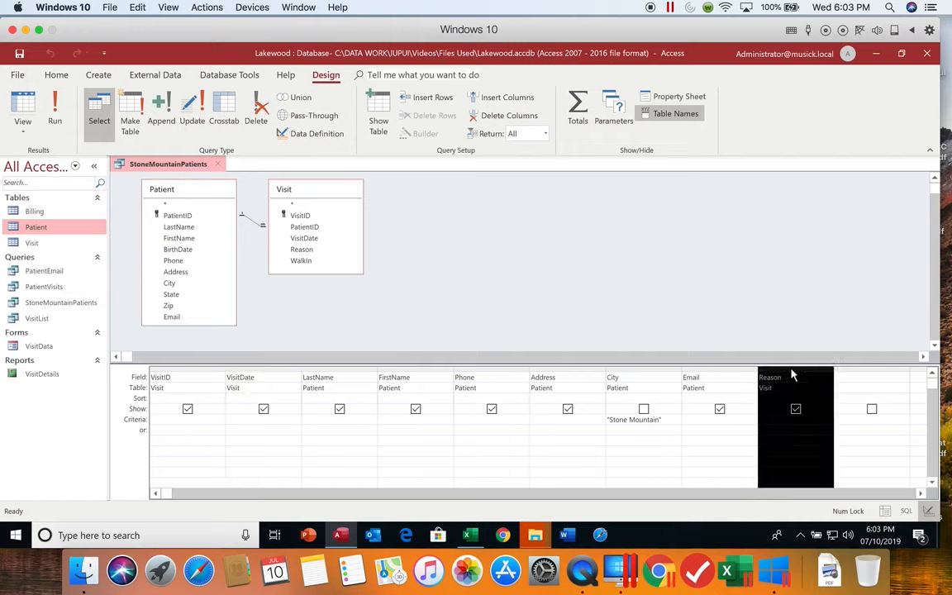
{"action": "left_click", "coordinate": [791, 374]}
{"action": "left_click_drag", "start_coordinate": [791, 375], "coordinate": [340, 382]}
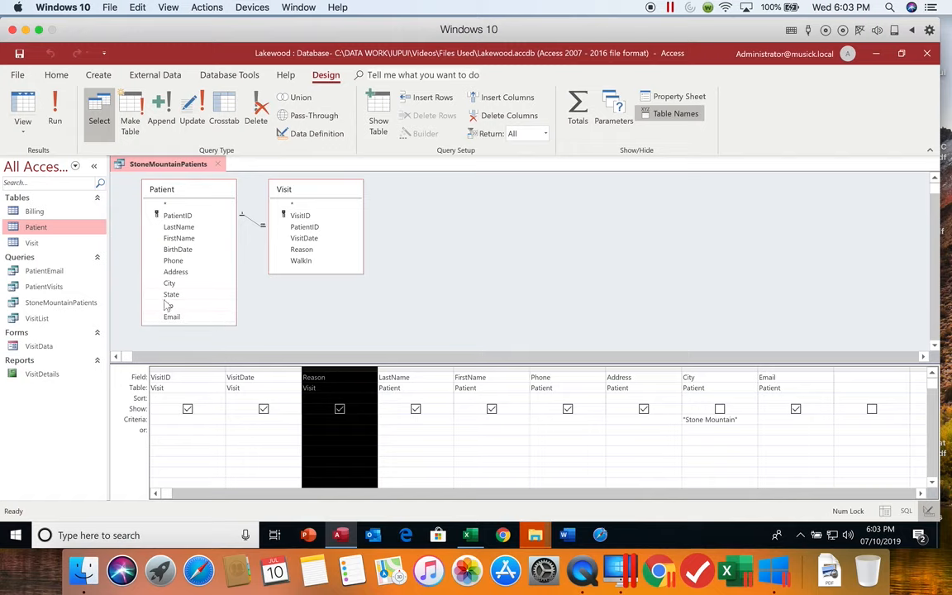
- Run the query, fit the Visit ID and Reason/Diagnosis column widths to their contents, and close it
{"action": "left_click", "coordinate": [54, 104]}
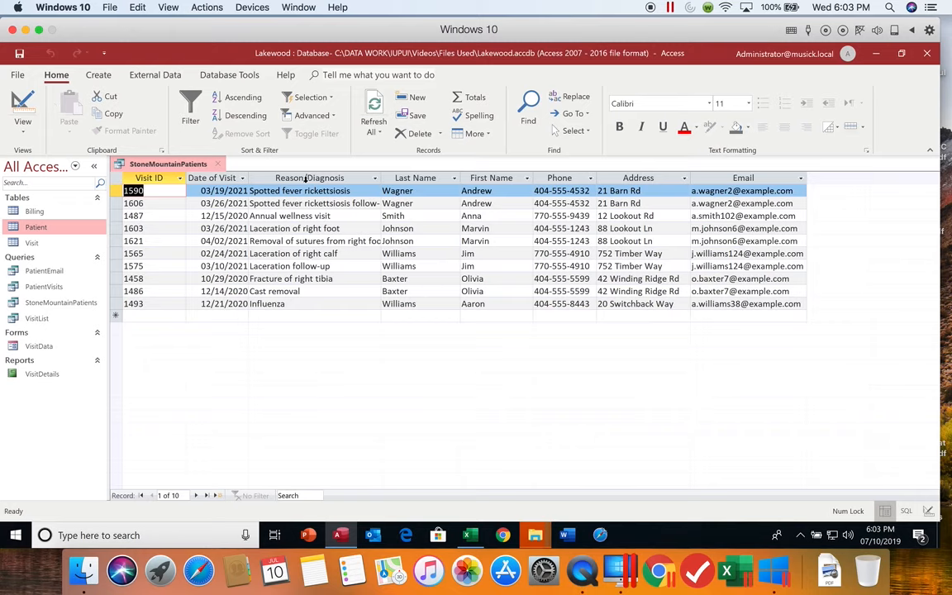
{"action": "double_click", "coordinate": [186, 177]}
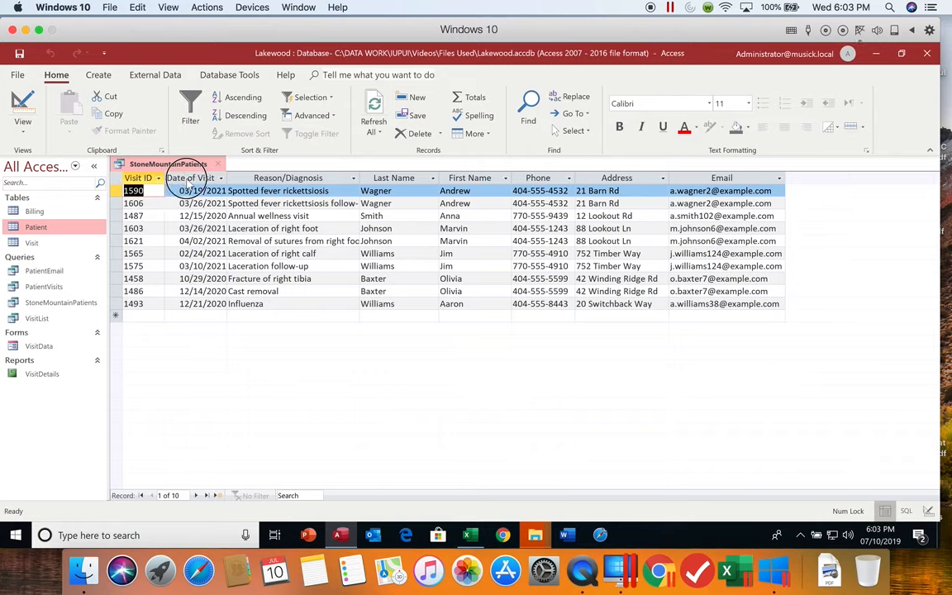
{"action": "double_click", "coordinate": [359, 177]}
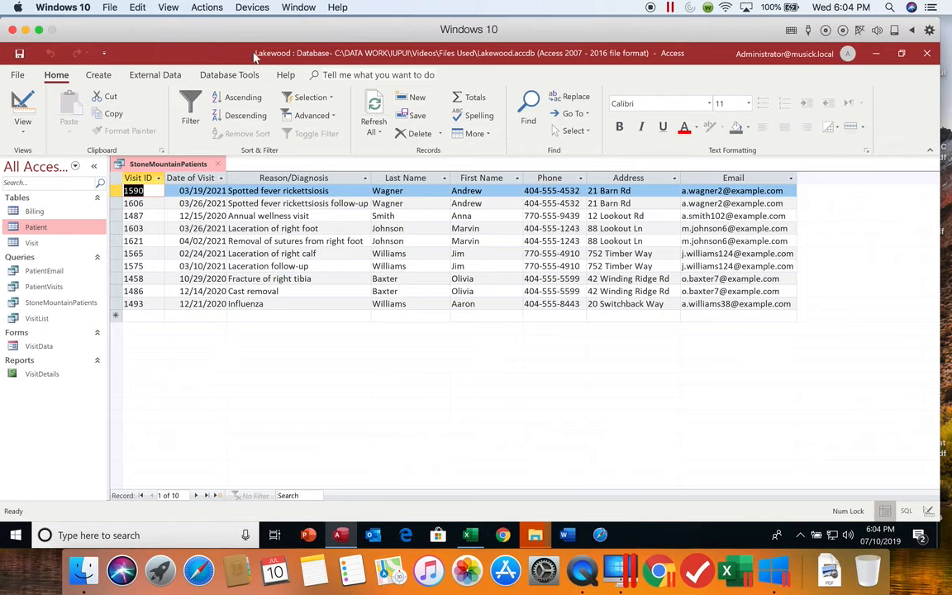
{"action": "left_click", "coordinate": [219, 163]}
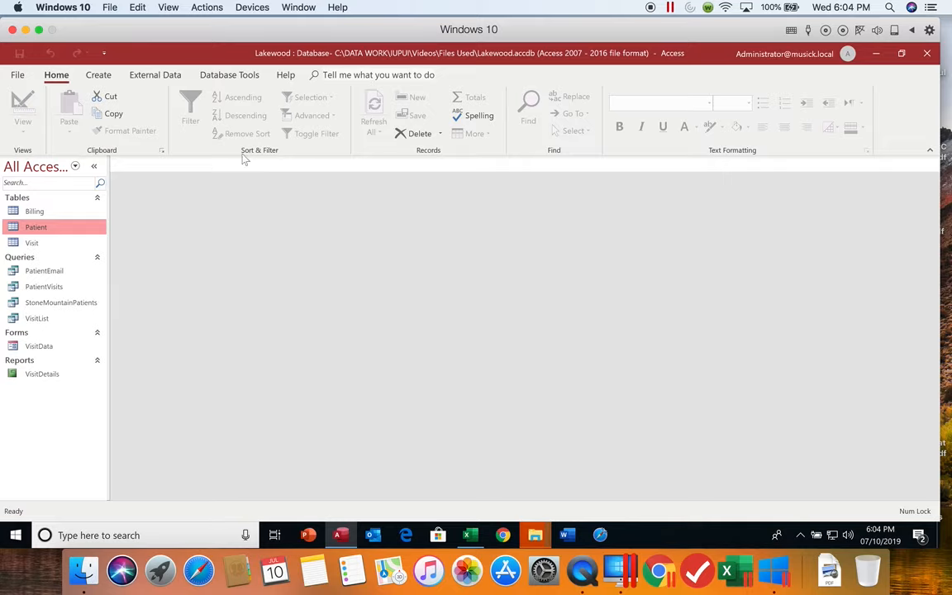